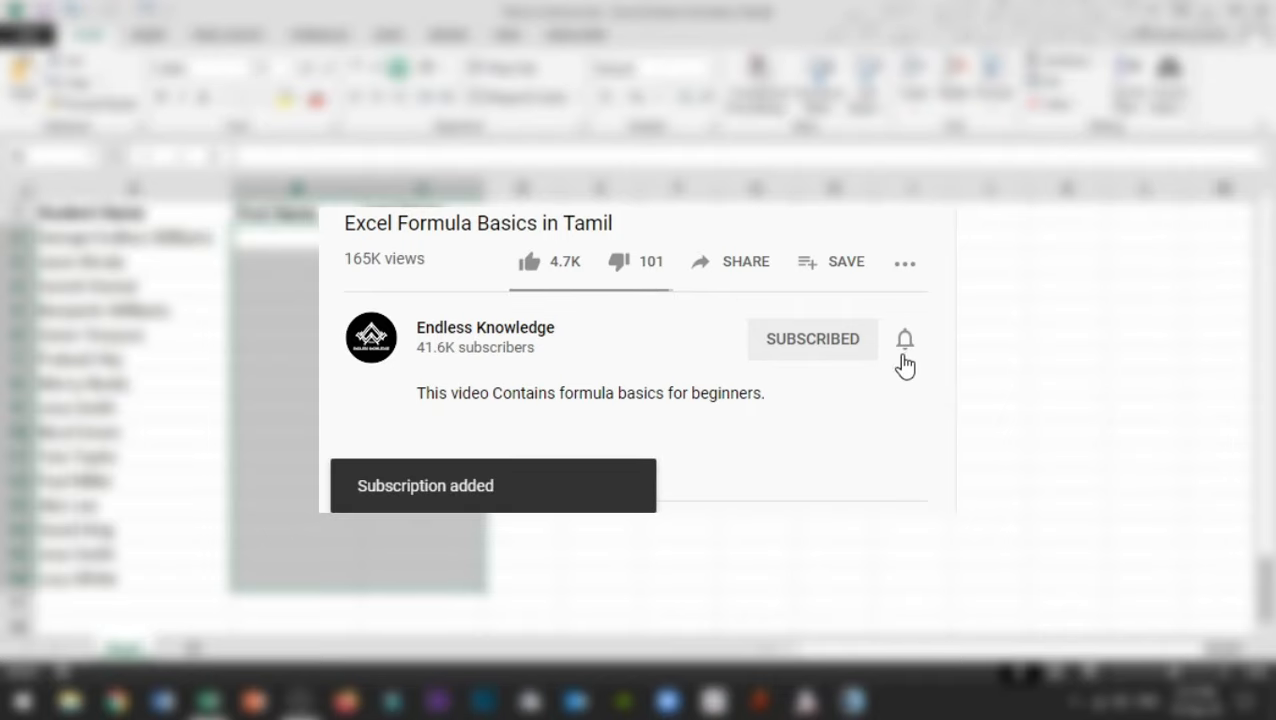
left_click(903, 348)
left_click(889, 392)
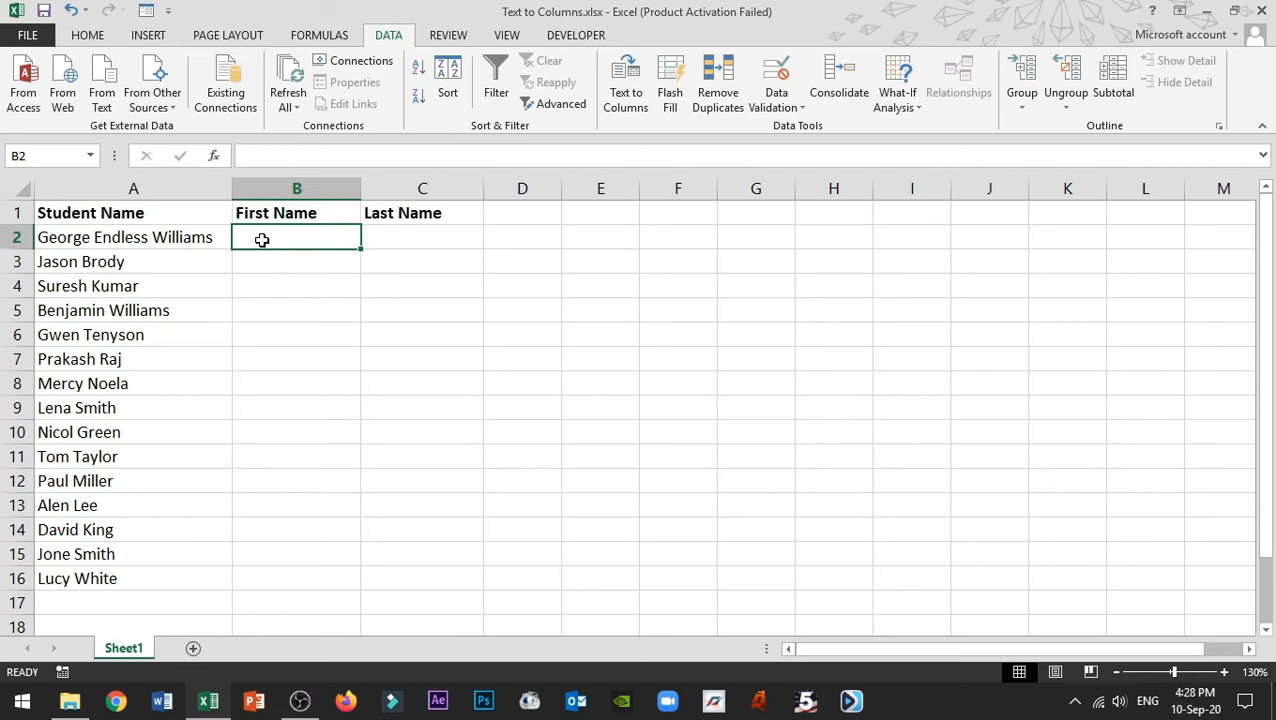
left_click_drag(182, 239, 179, 572)
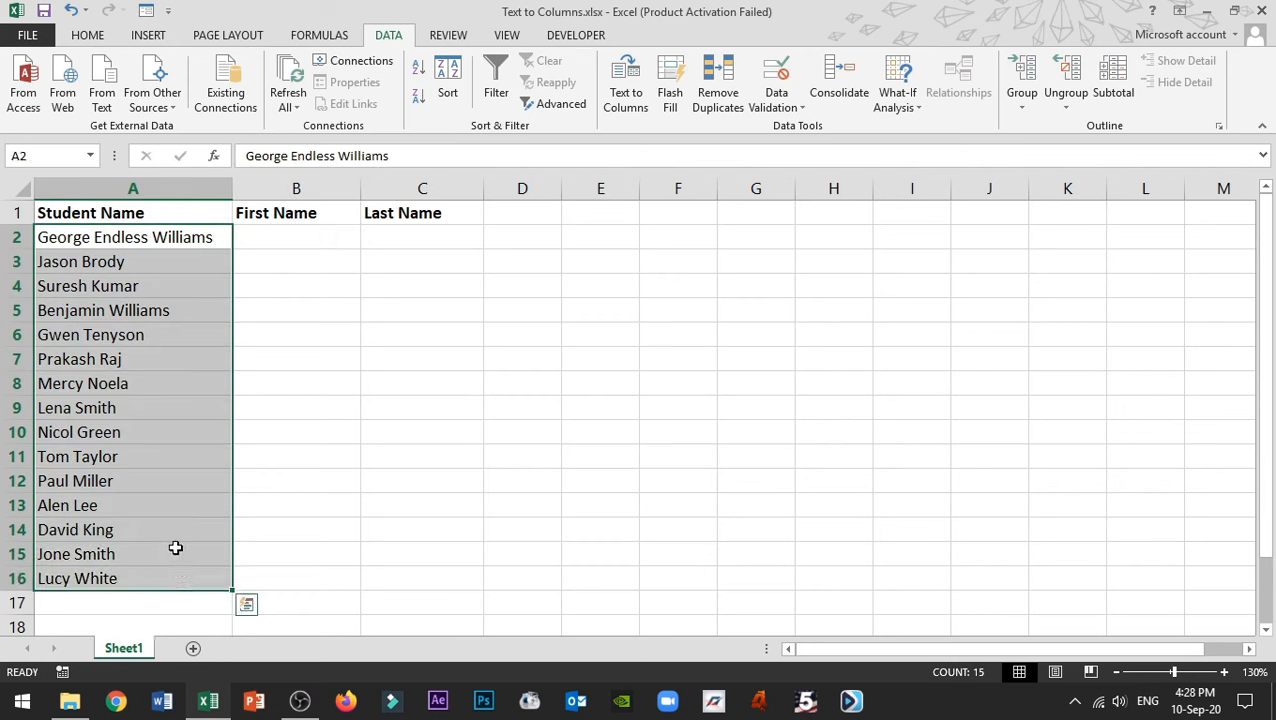
left_click(300, 240)
left_click(418, 248)
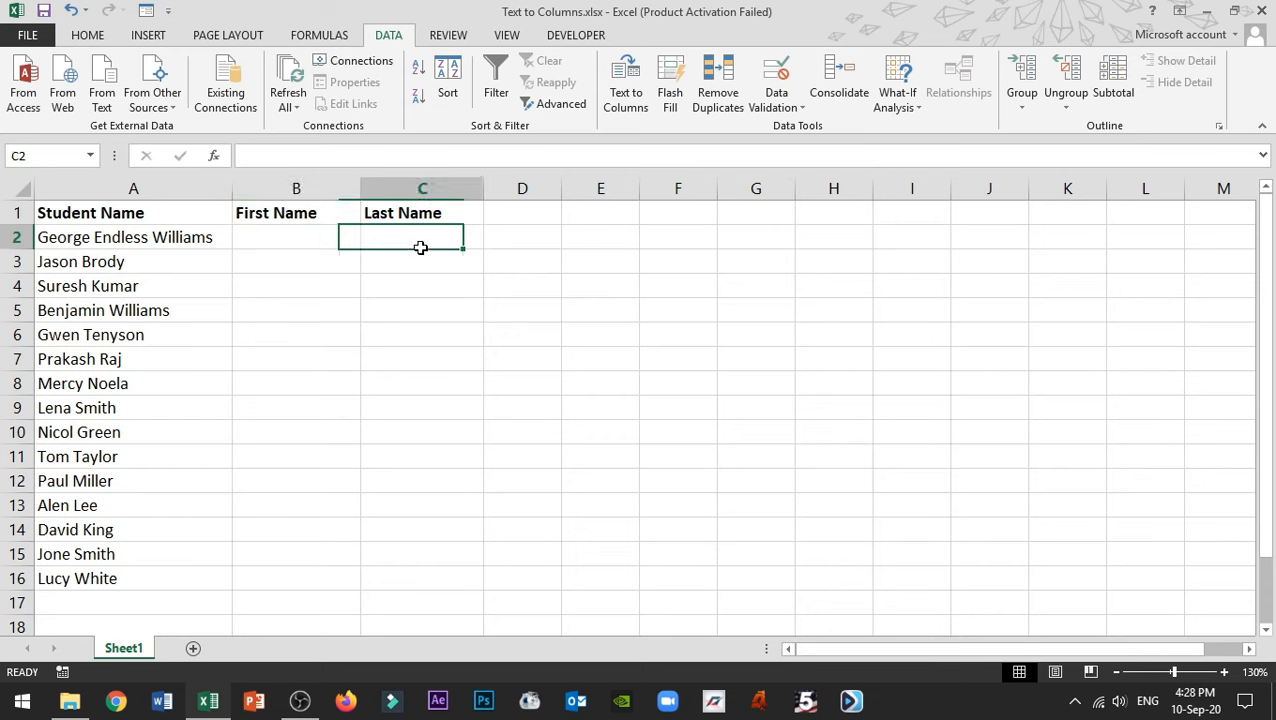
- Enter the first two students' first names in B2 and B3, accepting the Flash Fill suggestions for the rest of the First Name column
left_click(324, 240)
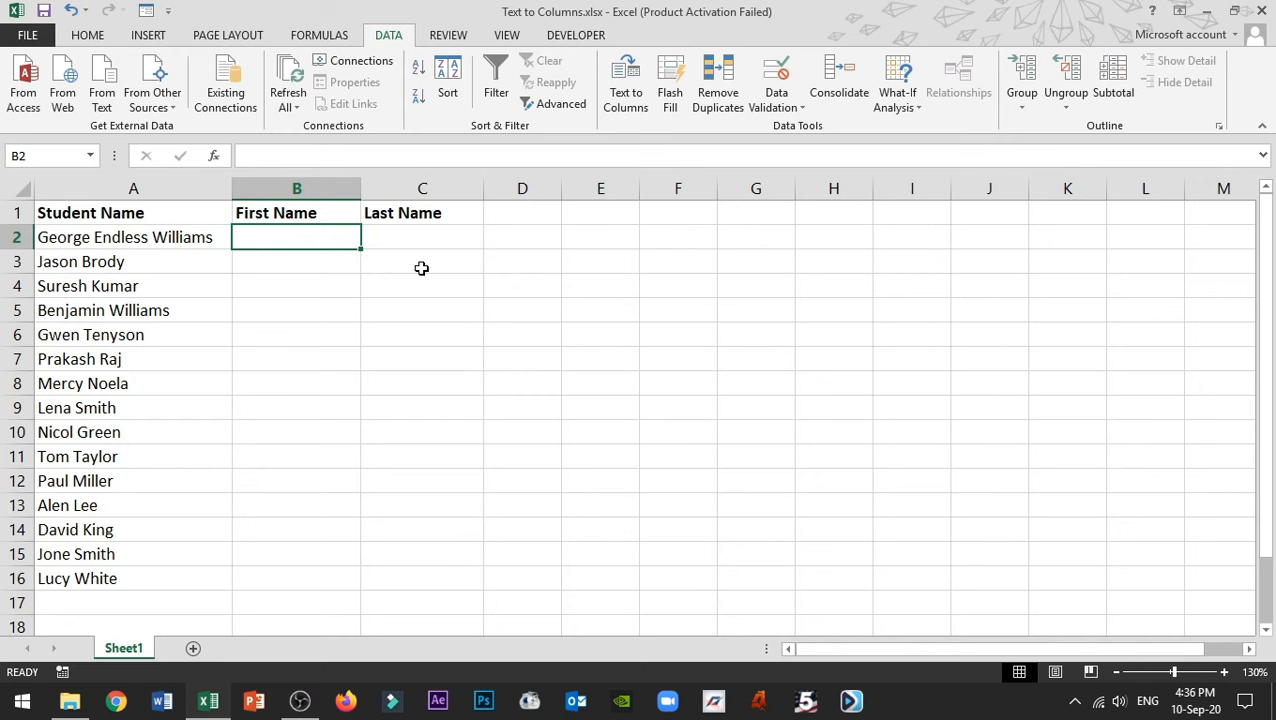
type("George")
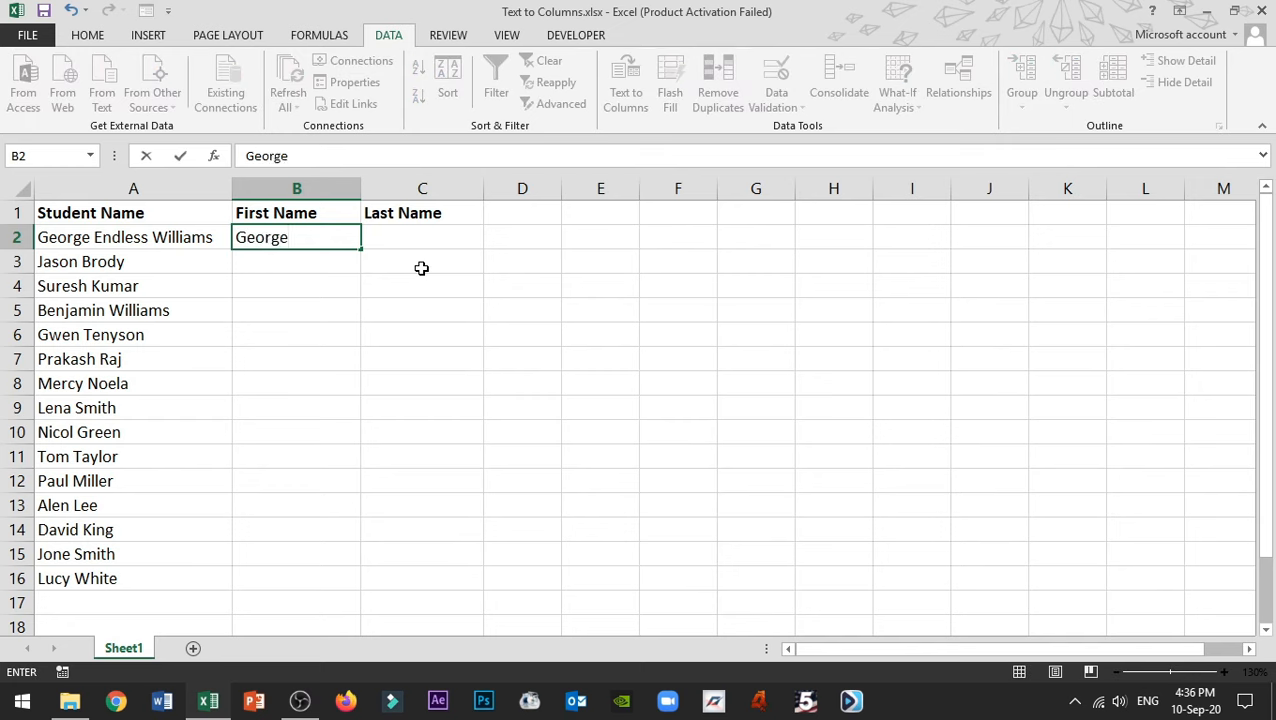
key("Return")
type("Jason")
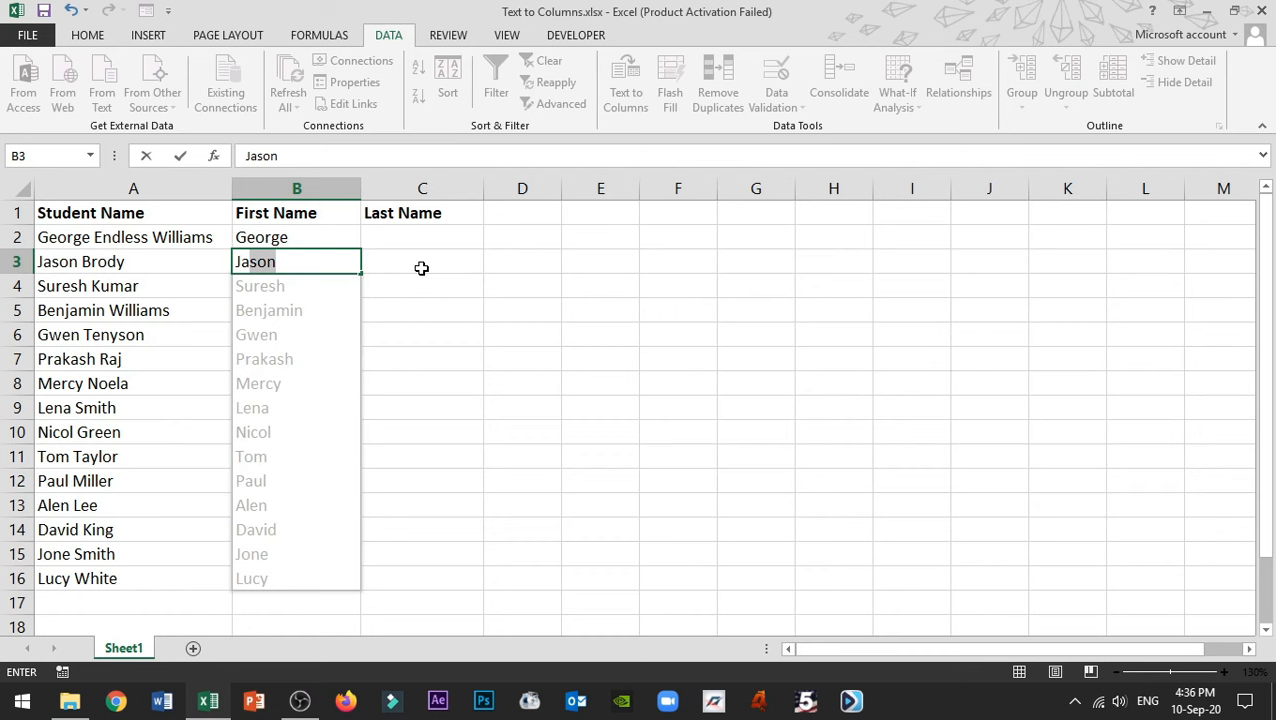
key("Return")
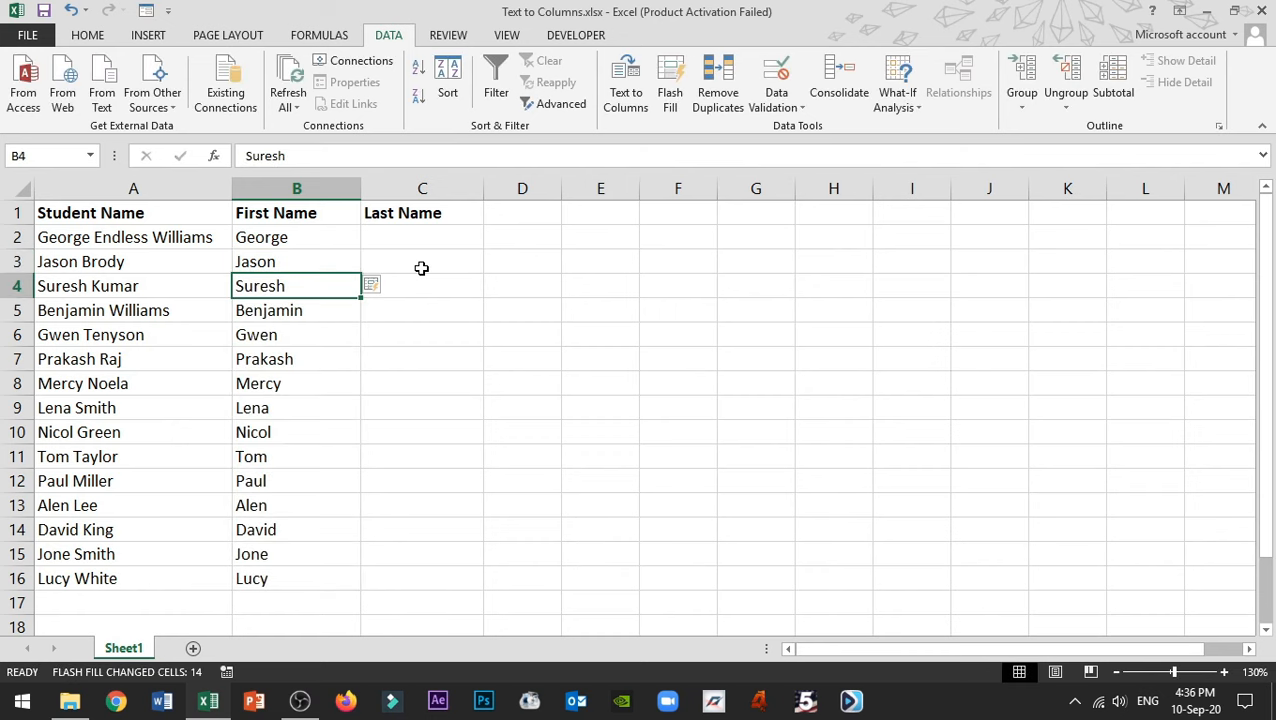
- Enter the first two students' last names in C2 and C3, accepting the Flash Fill suggestions for the rest of the Last Name column
key("Right")
key("Up")
key("Up")
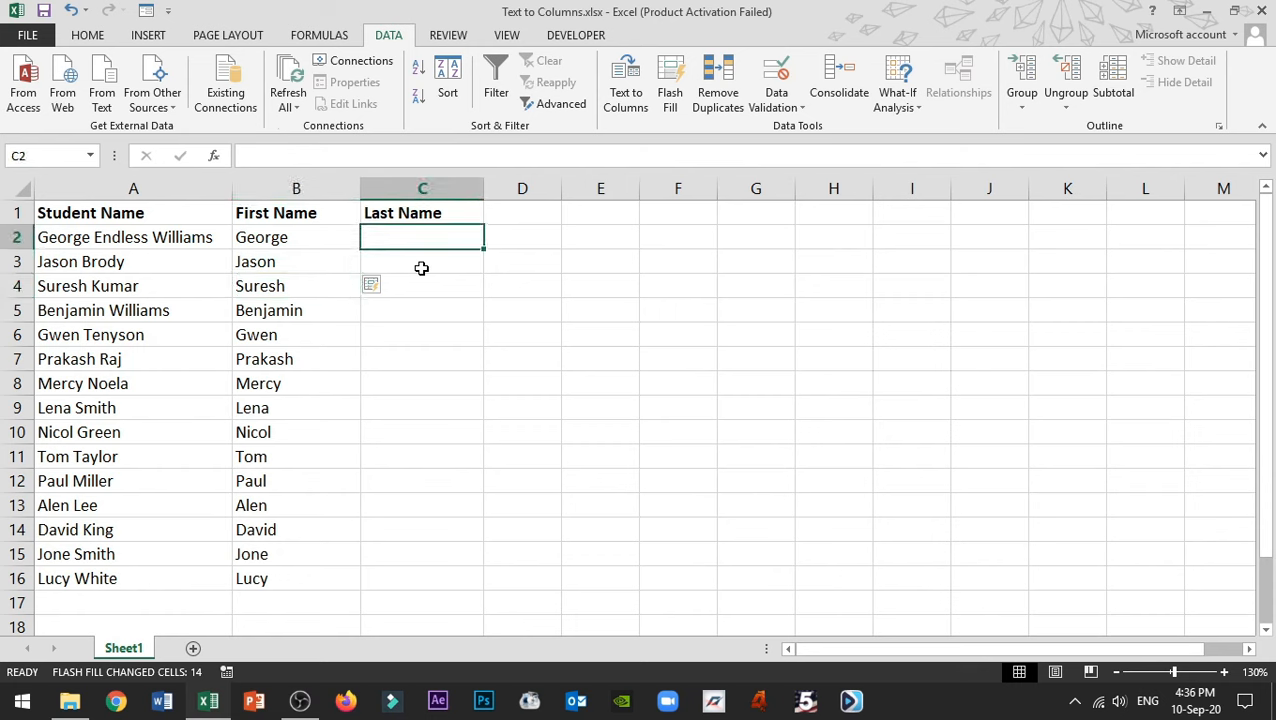
type("Williams")
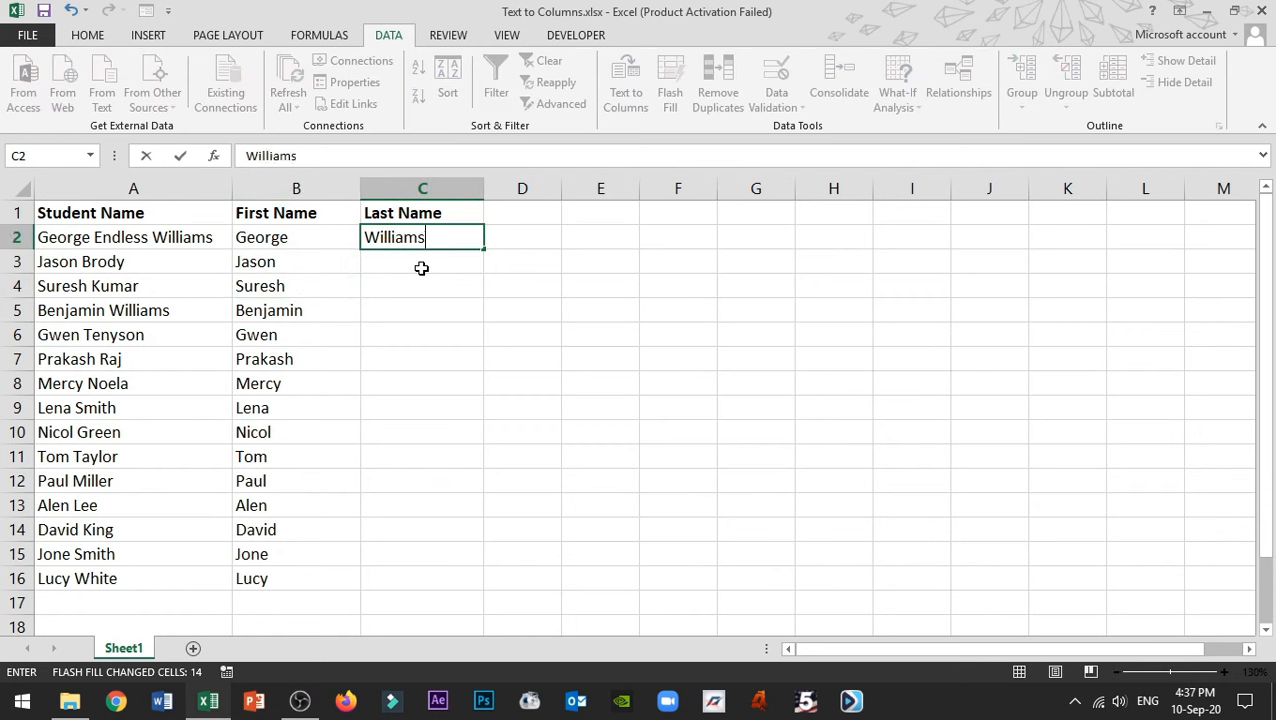
key("Return")
type("Brody")
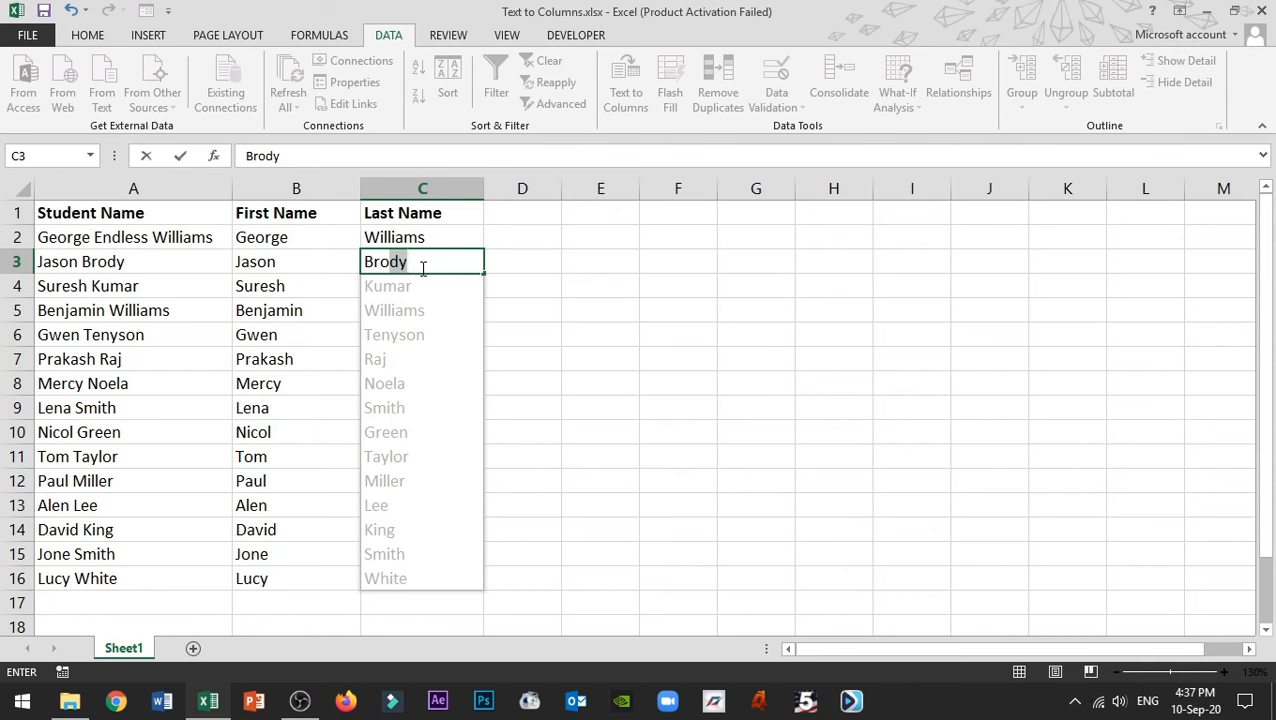
key("Return")
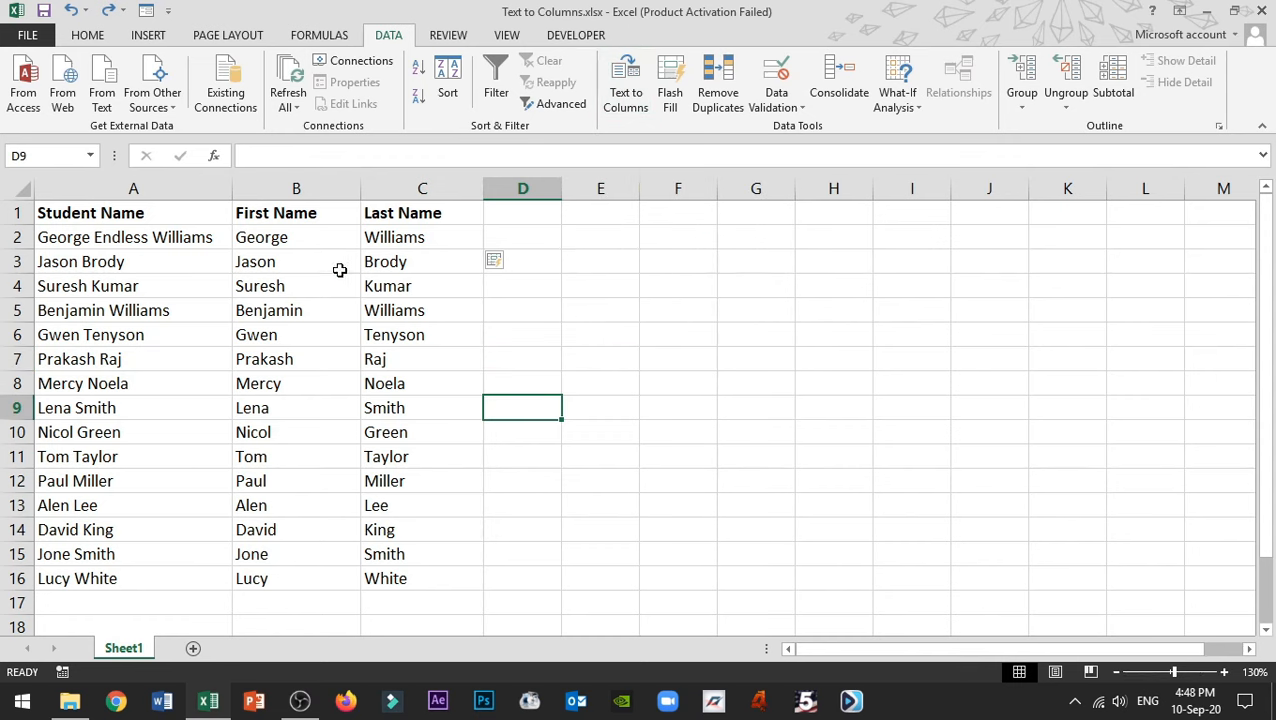
- Clear the first and last names from B2:C16, keeping the headers
left_click_drag(330, 240, 420, 577)
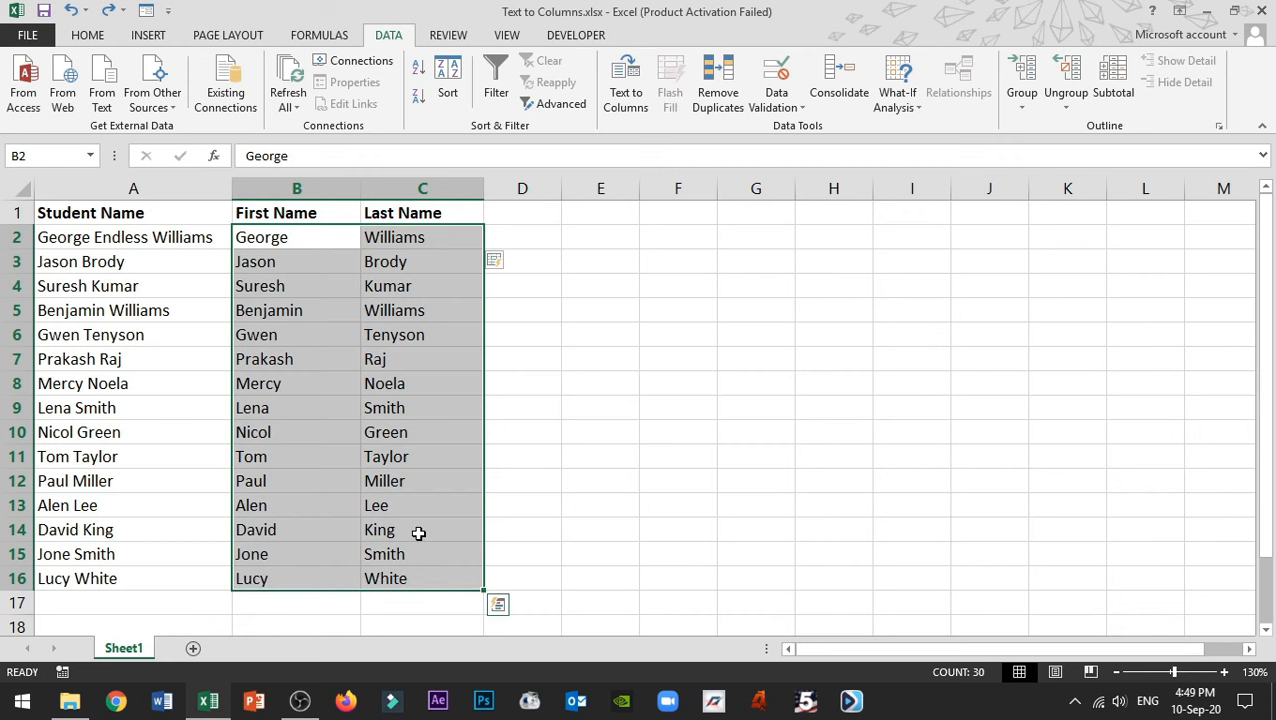
key("Delete")
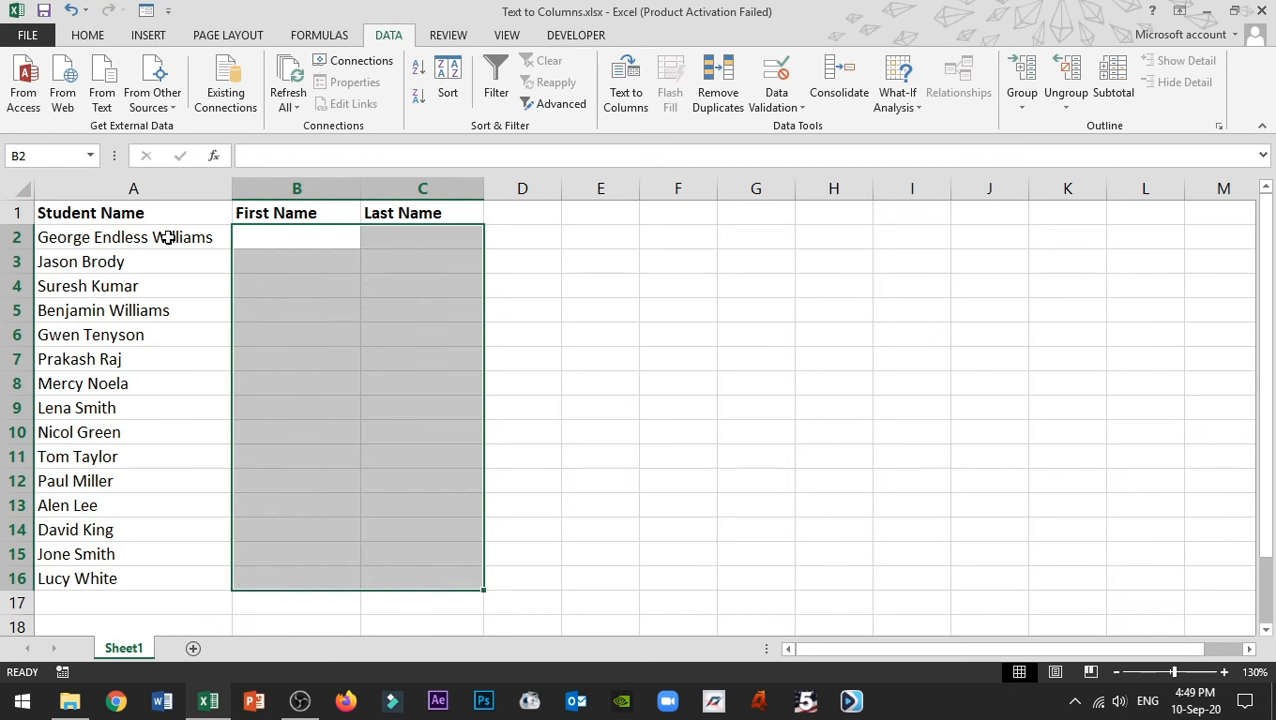
- Split the student names in A2:A16 with Text to Columns as Delimited data, using Space as the only delimiter and treating consecutive delimiters as one
left_click_drag(168, 239, 159, 577)
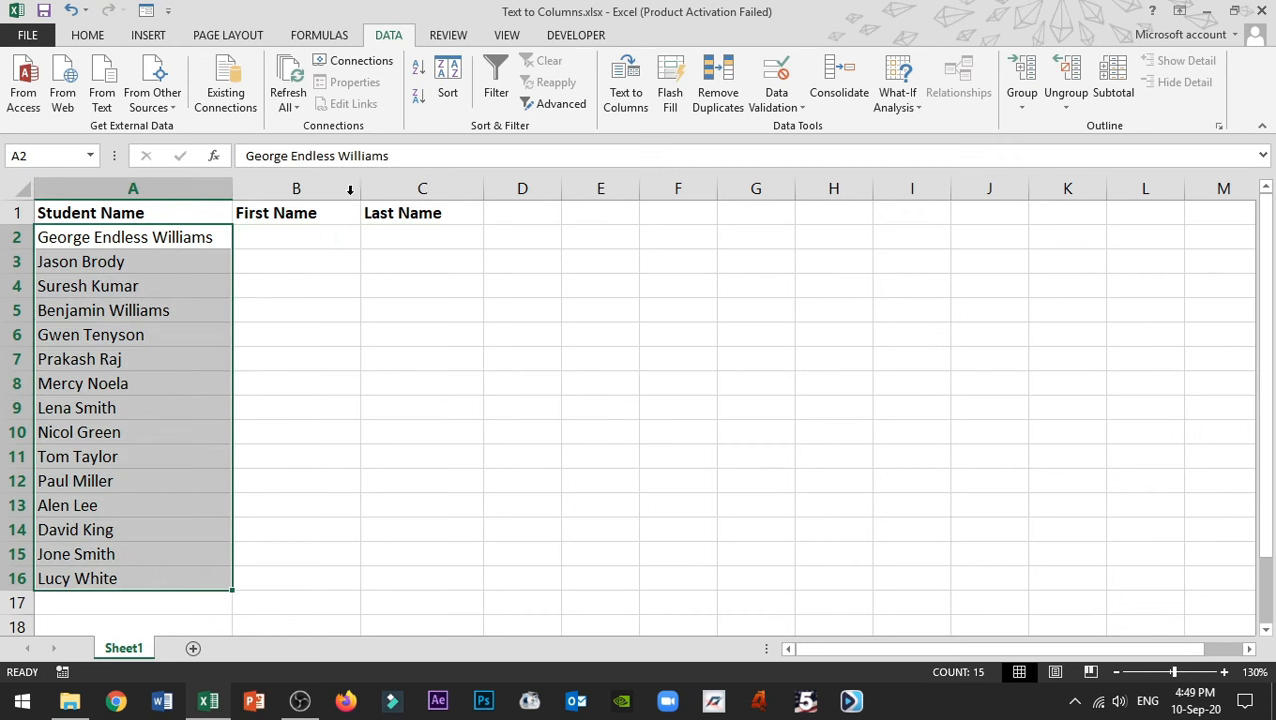
left_click(626, 95)
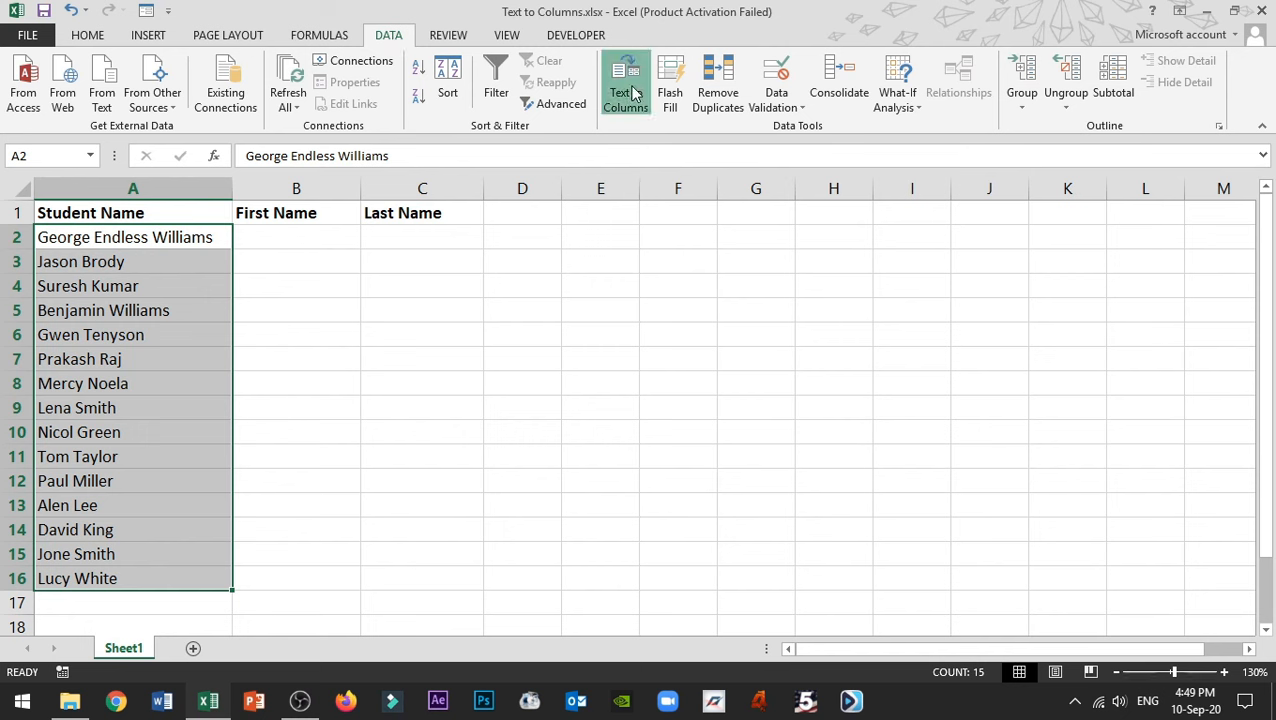
left_click_drag(634, 247, 662, 238)
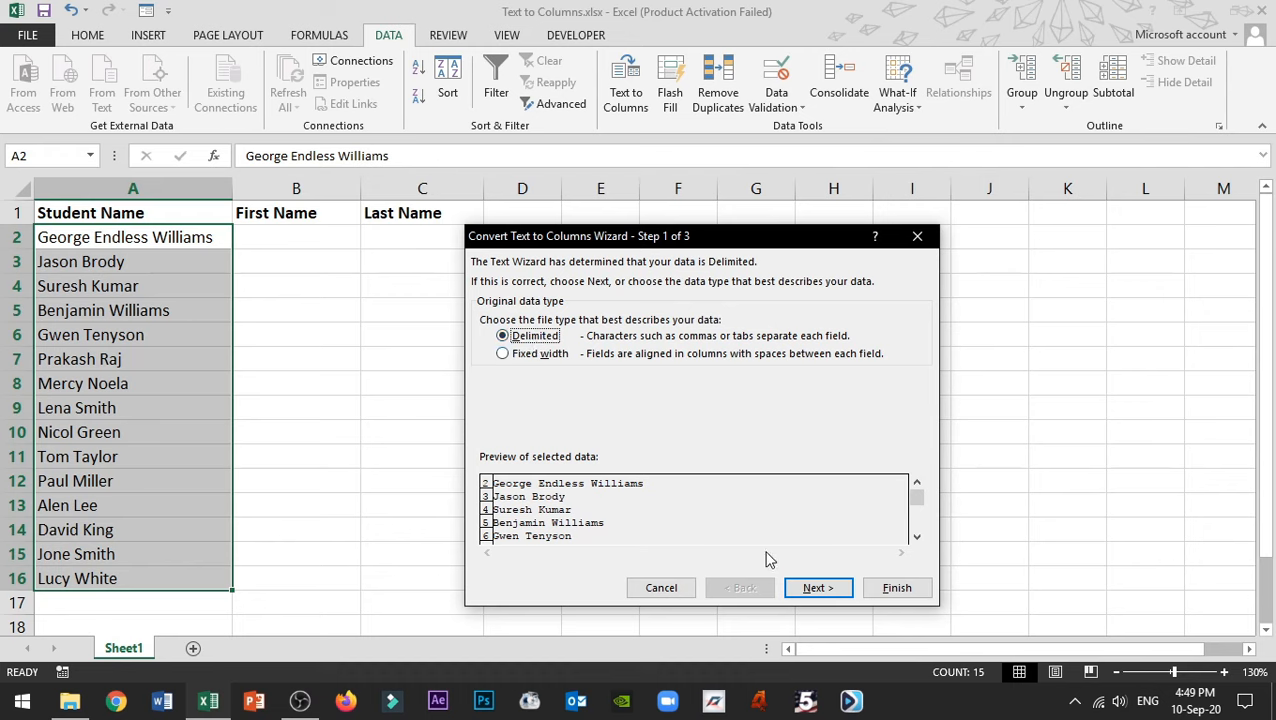
left_click(818, 590)
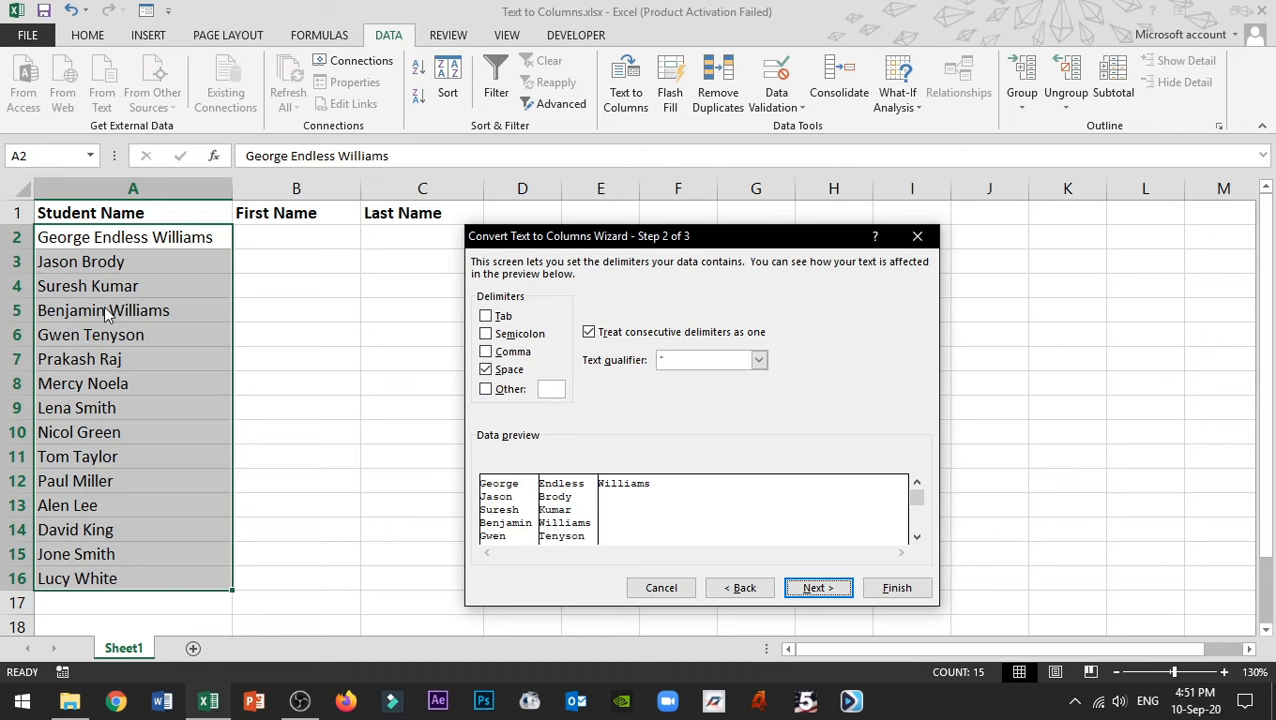
left_click(486, 352)
left_click(486, 369)
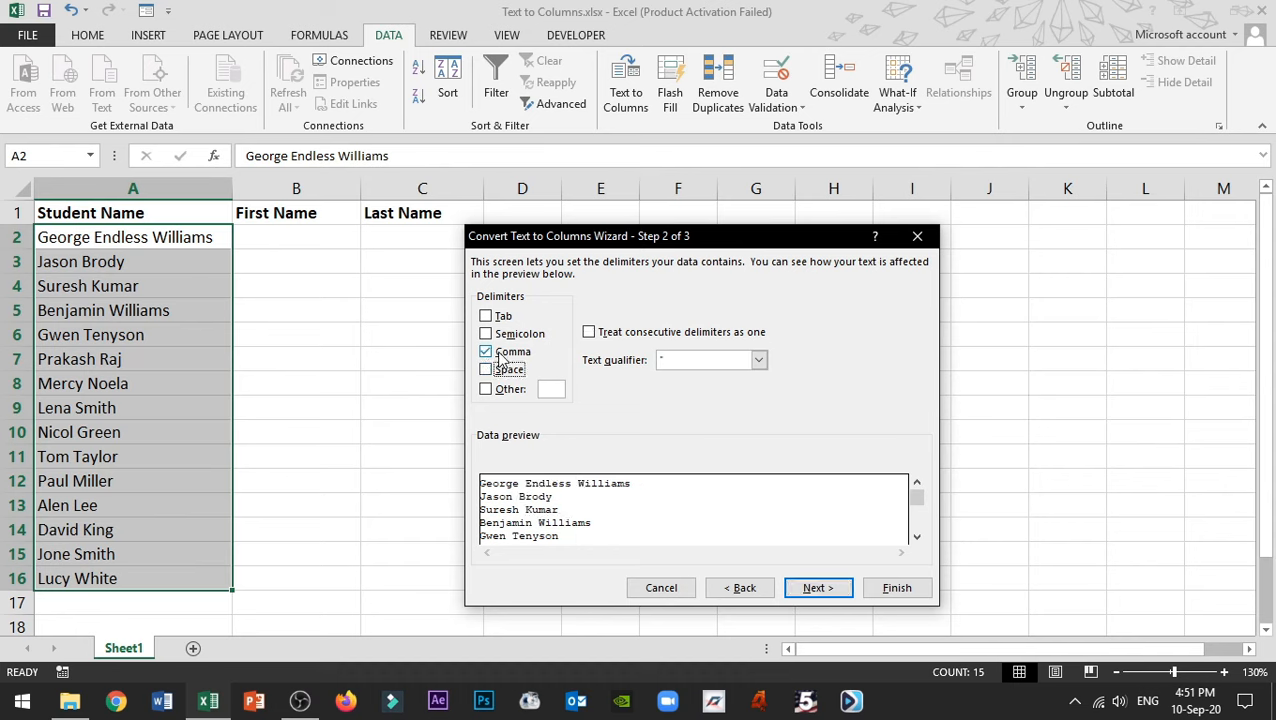
left_click(490, 352)
left_click(487, 370)
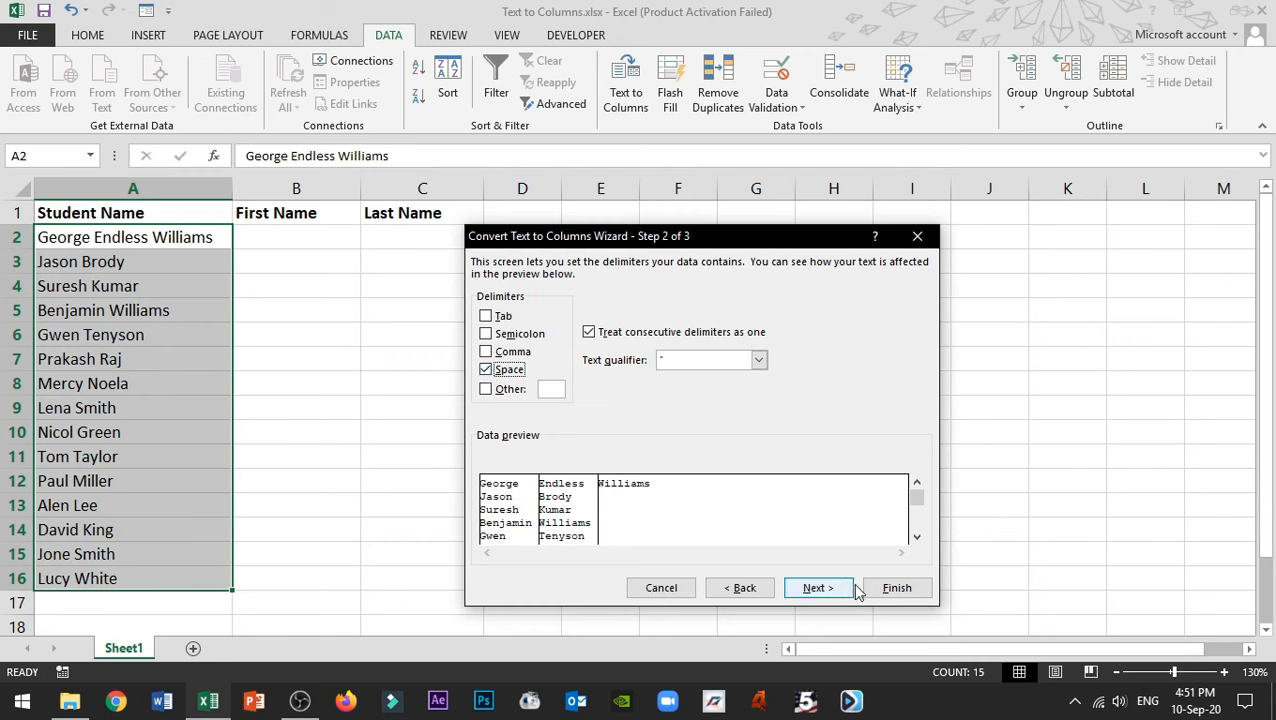
left_click(897, 588)
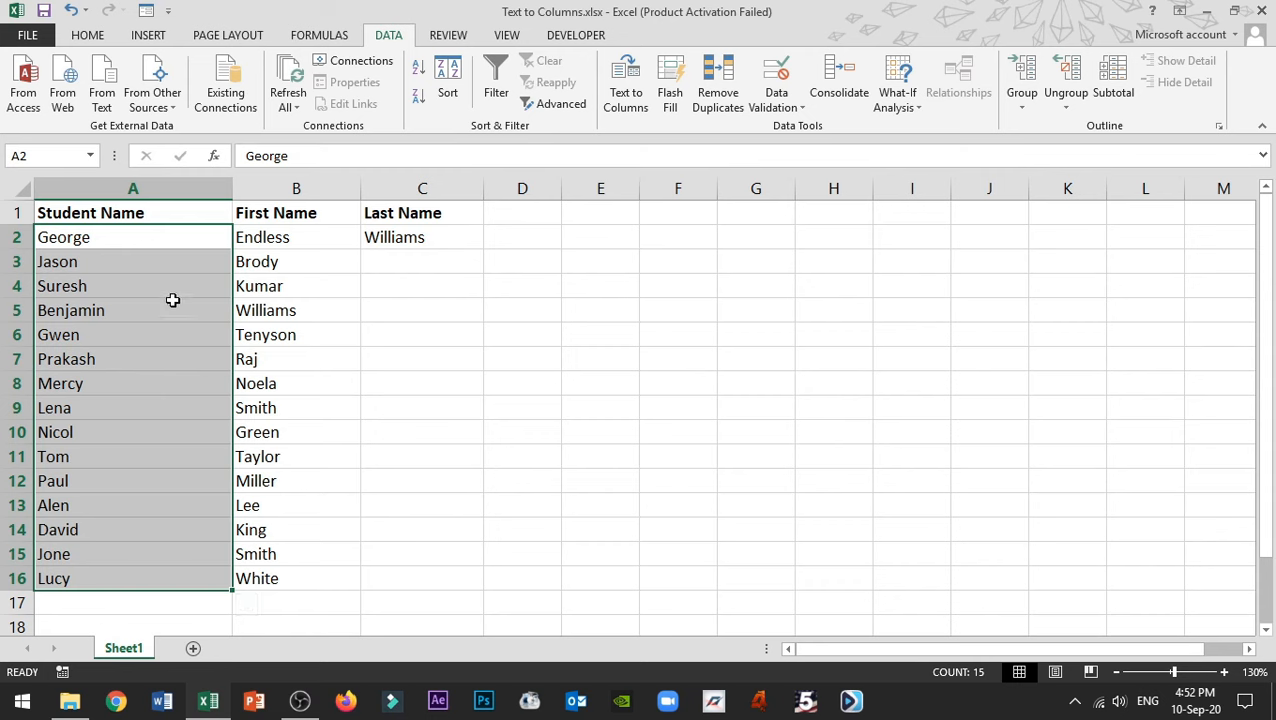
- Examine how the split names are distributed across columns A to C, especially the three-part name in row 2
left_click_drag(170, 290, 165, 421)
left_click_drag(287, 312, 307, 428)
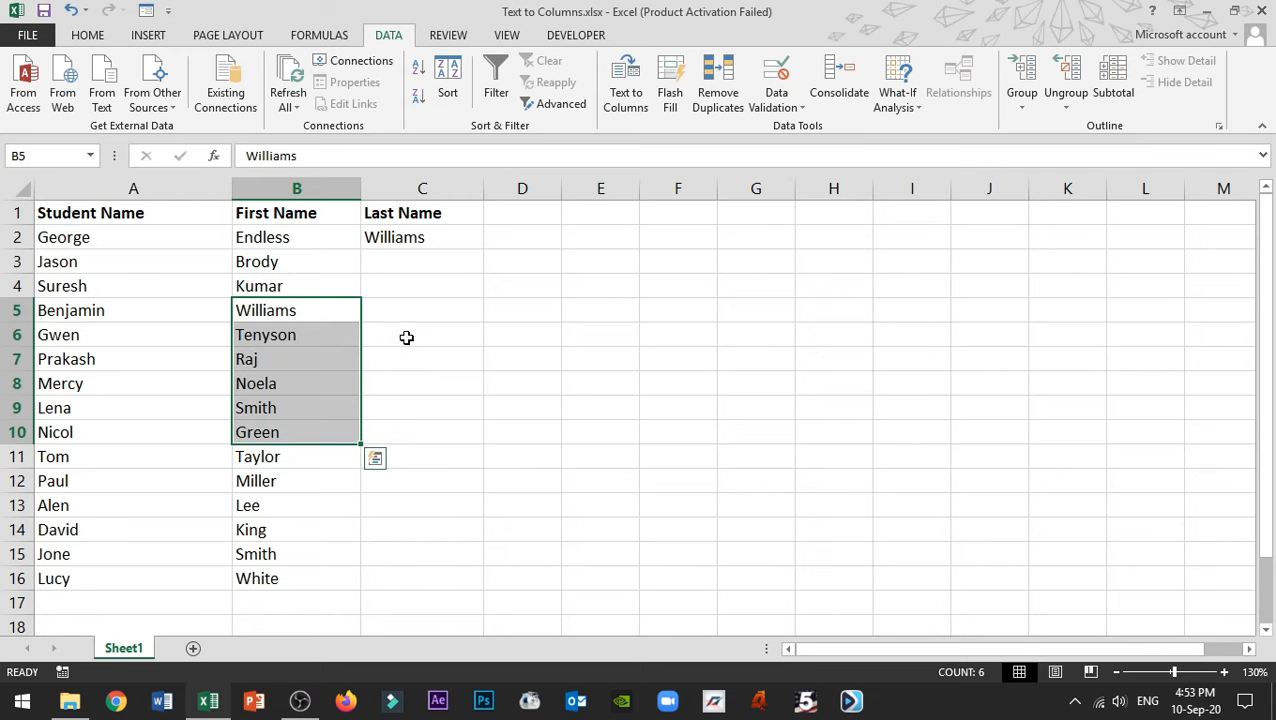
left_click(218, 243)
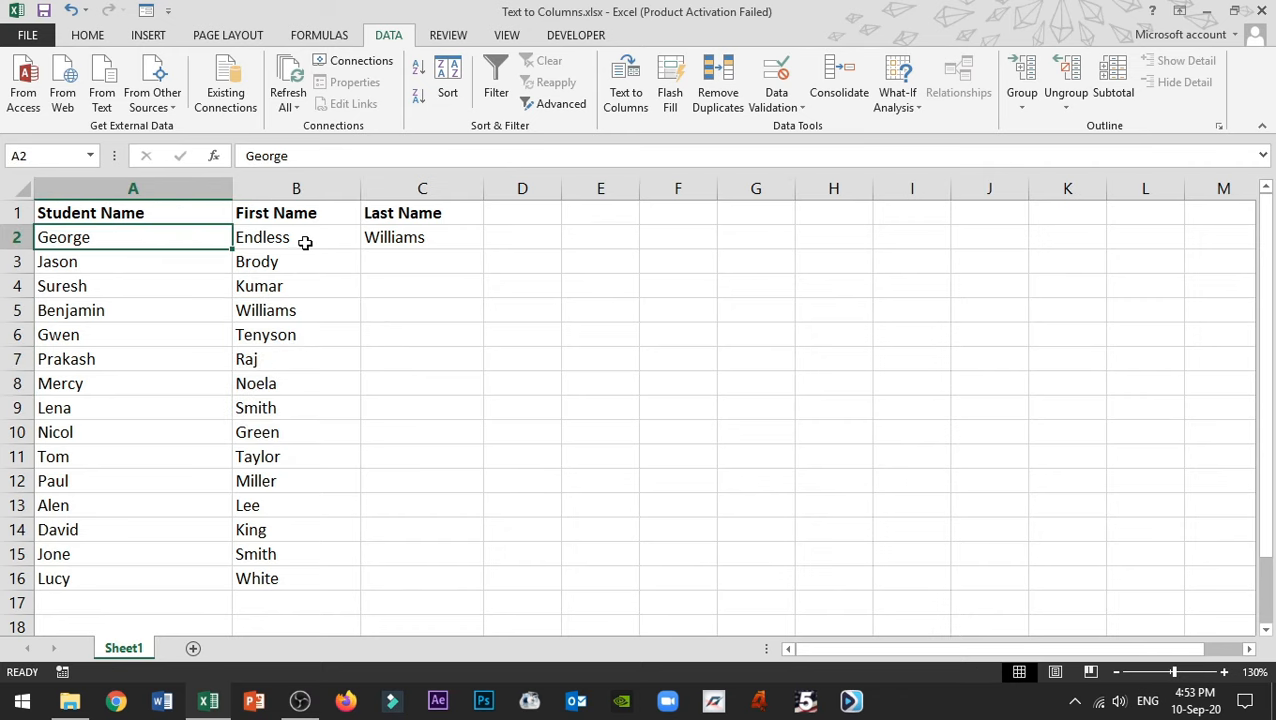
left_click(310, 242)
left_click(392, 238)
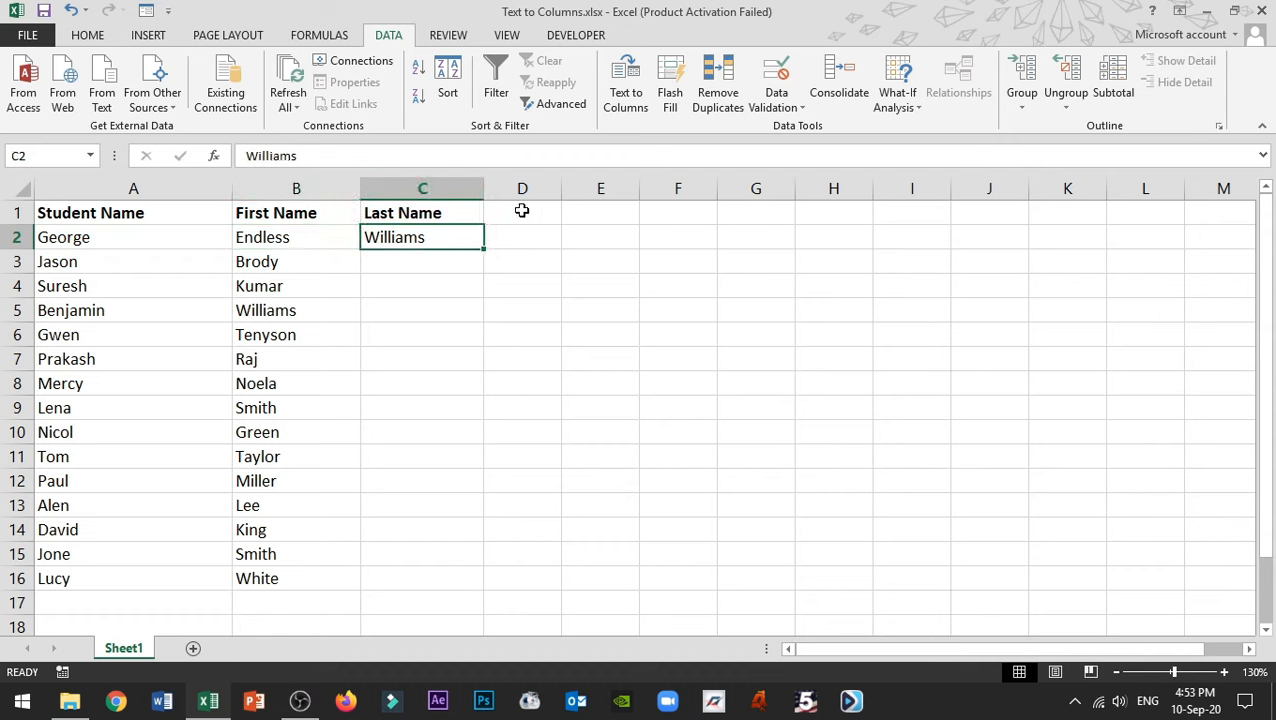
left_click(195, 240)
left_click(290, 239)
left_click(451, 238)
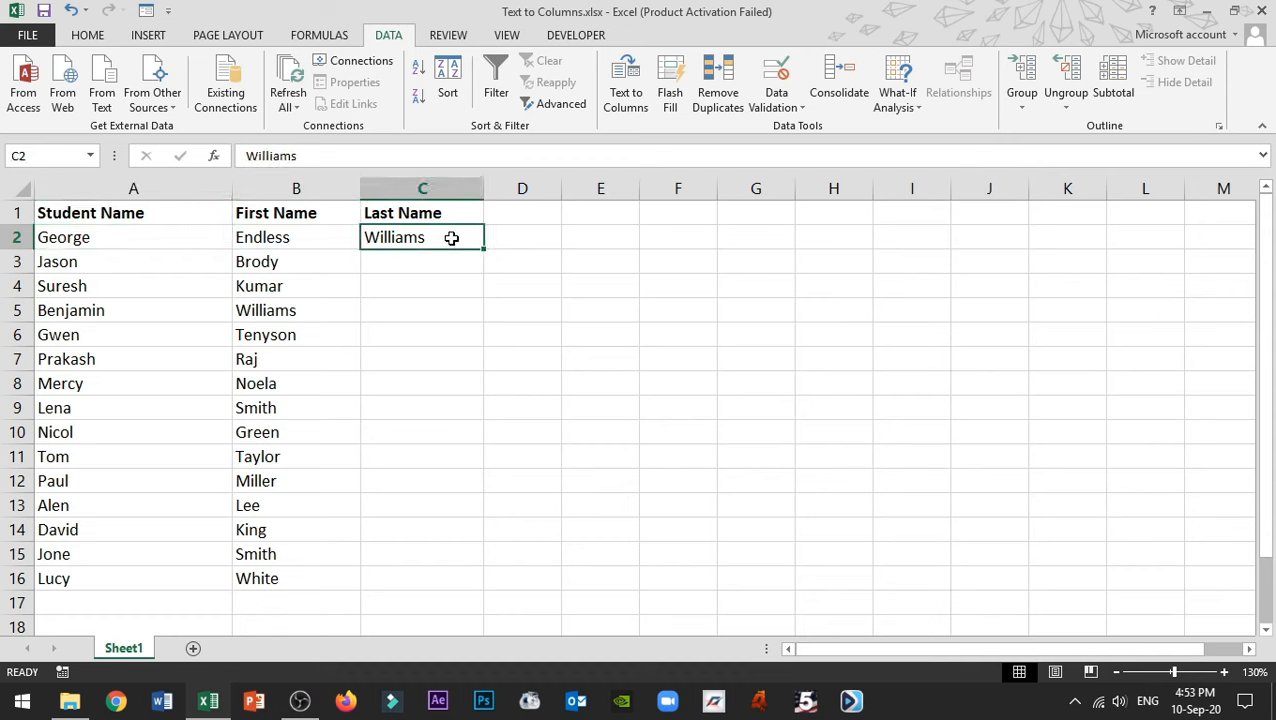